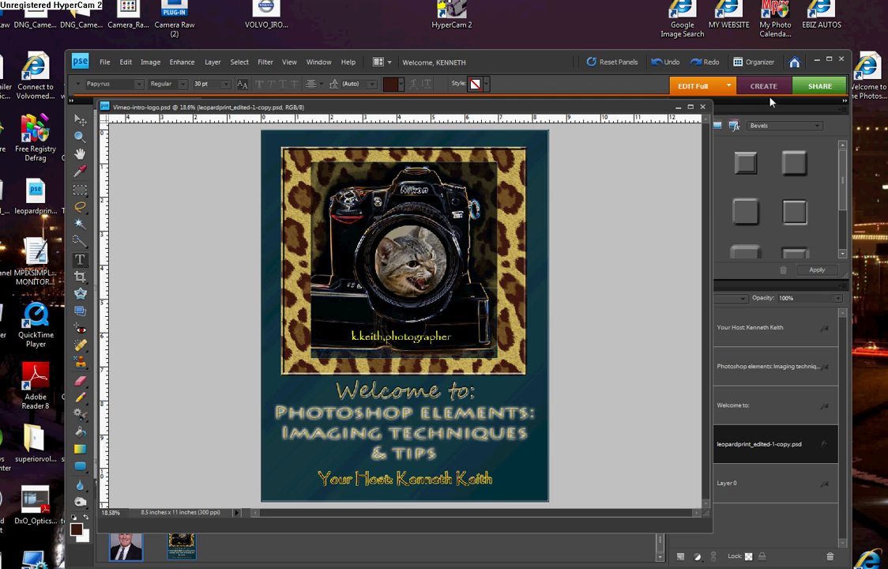
Step: Close the title card, pick the Lasso tool and feather the nose selection by 15 pixels
click(704, 107)
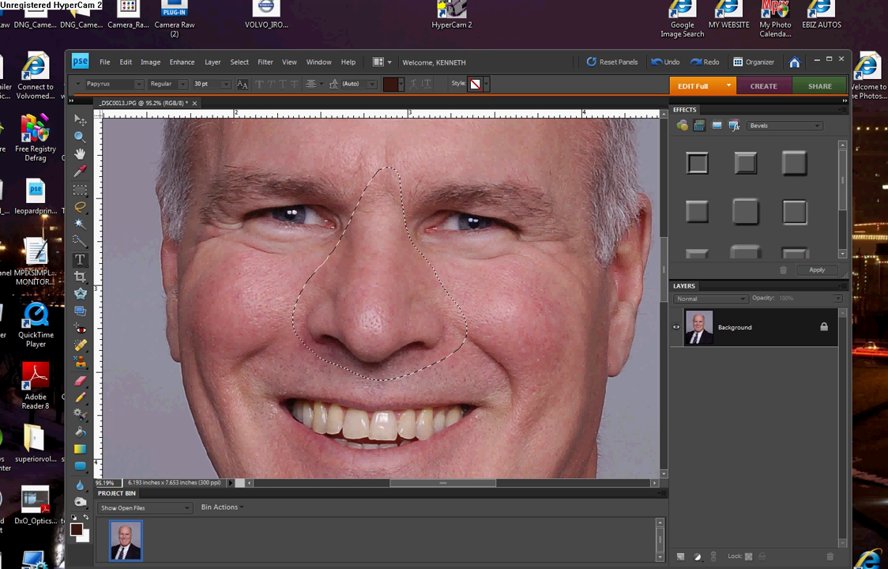
click(80, 206)
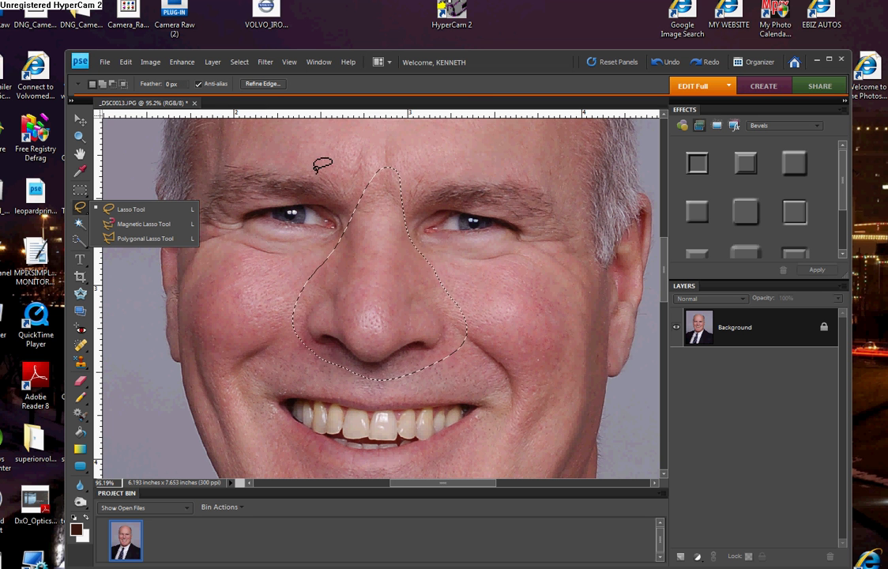
click(240, 63)
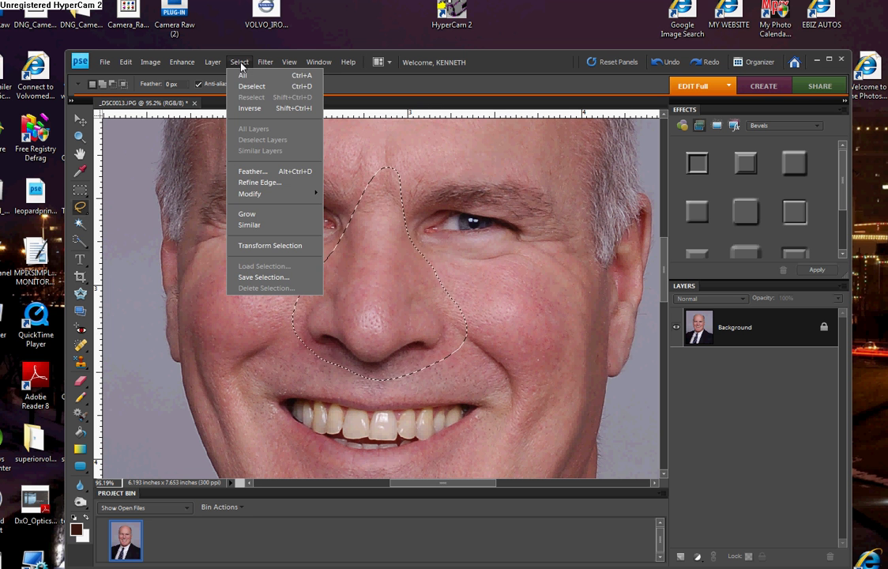
click(253, 171)
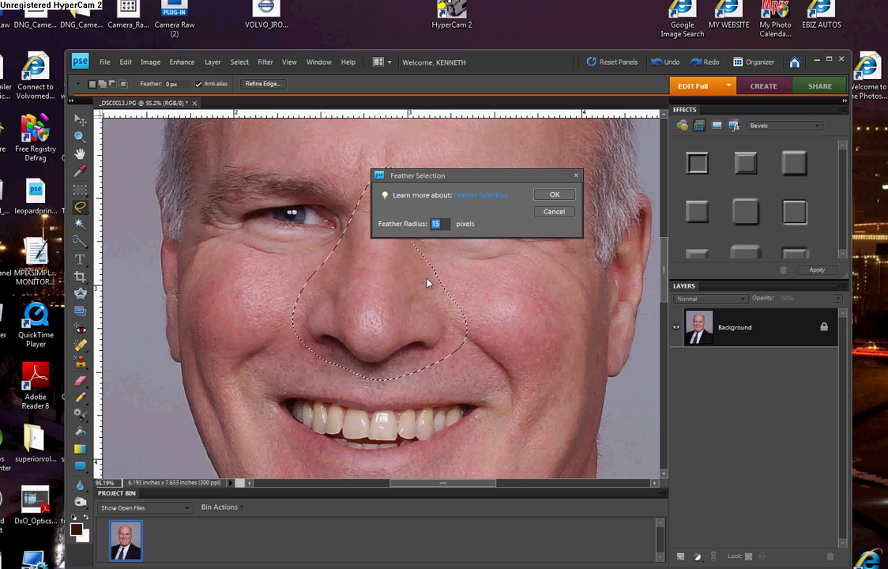
click(555, 194)
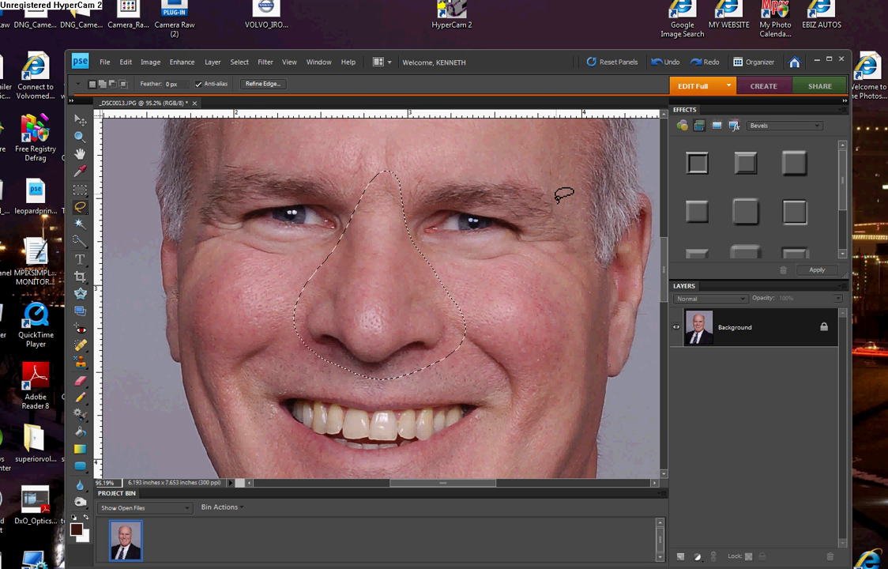
Step: Duplicate the feathered nose to Layer 1 with Ctrl+J and bring up Image > Transform
key(ctrl+j)
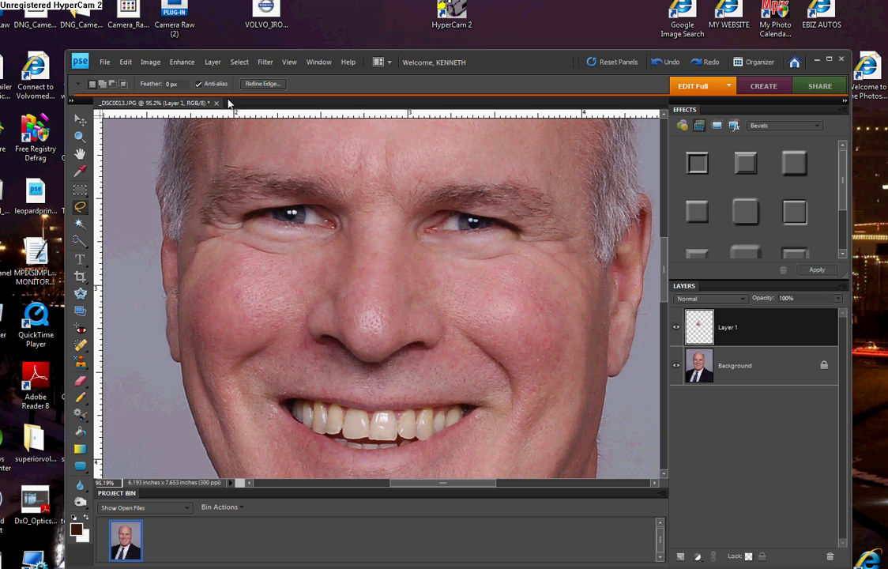
click(150, 62)
mouse_move(172, 87)
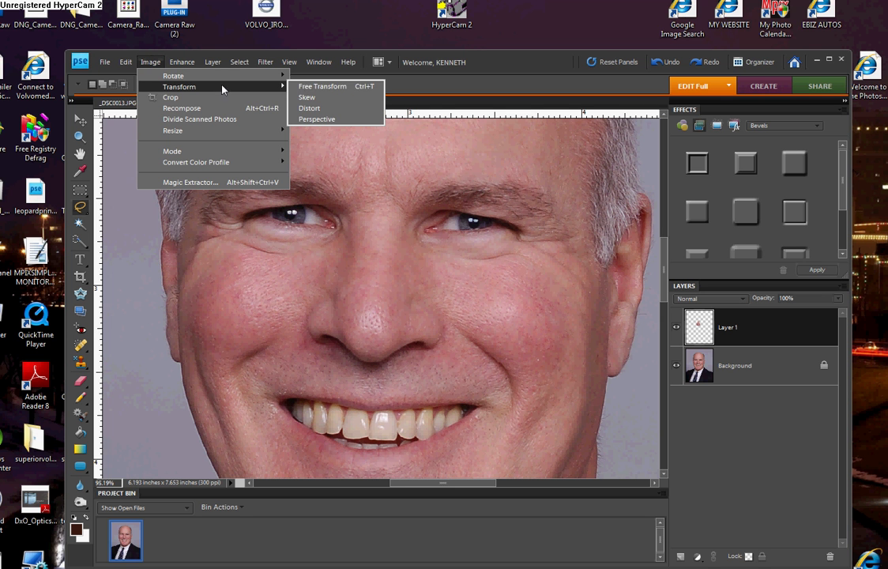
Step: Free Transform the nose: pinch its top inward in perspective and shorten it to 90.5% height
click(364, 88)
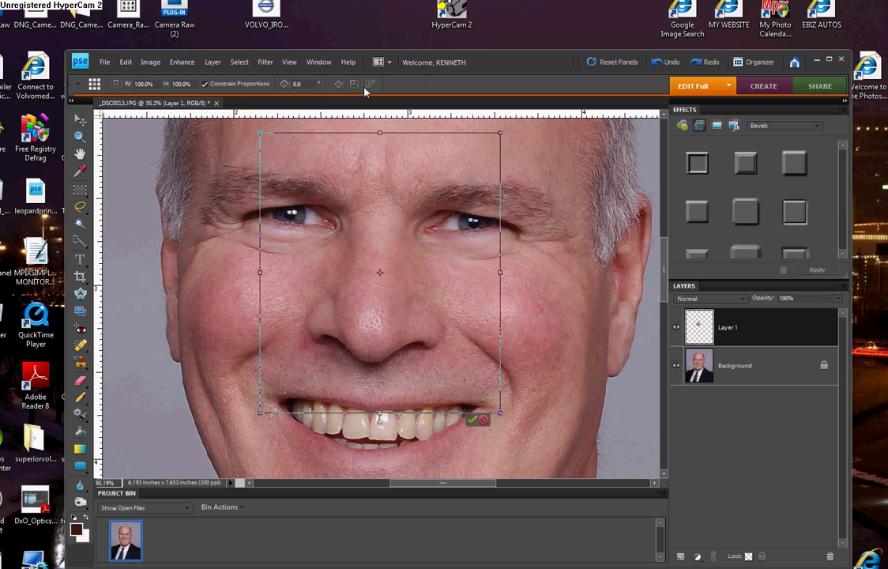
click(500, 134)
drag(500, 134, 484, 136)
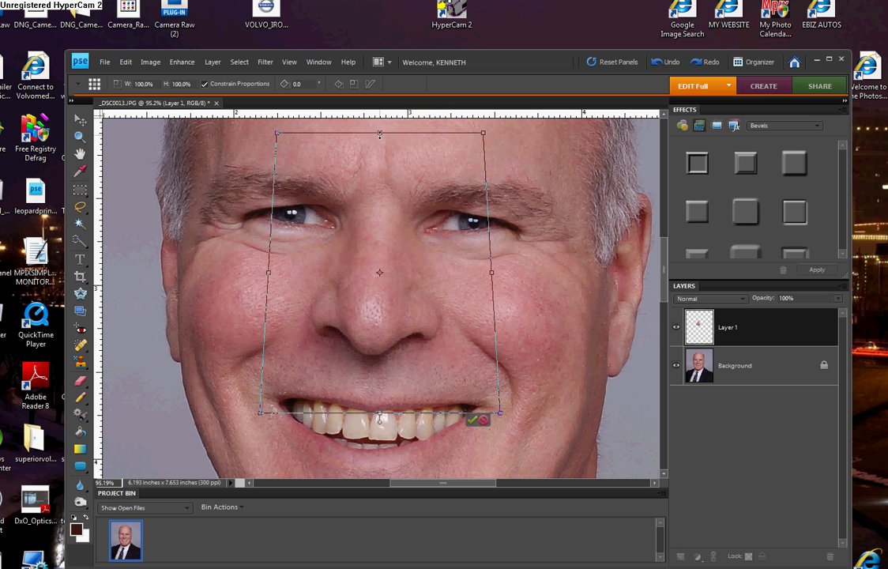
mouse_move(379, 134)
mouse_down()
mouse_move(391, 166)
mouse_move(407, 161)
mouse_up()
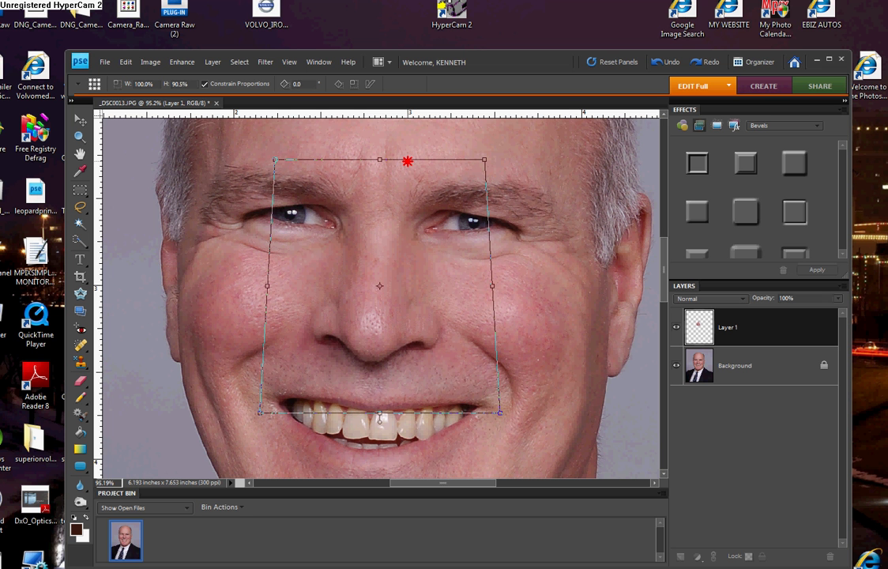
drag(407, 161, 404, 158)
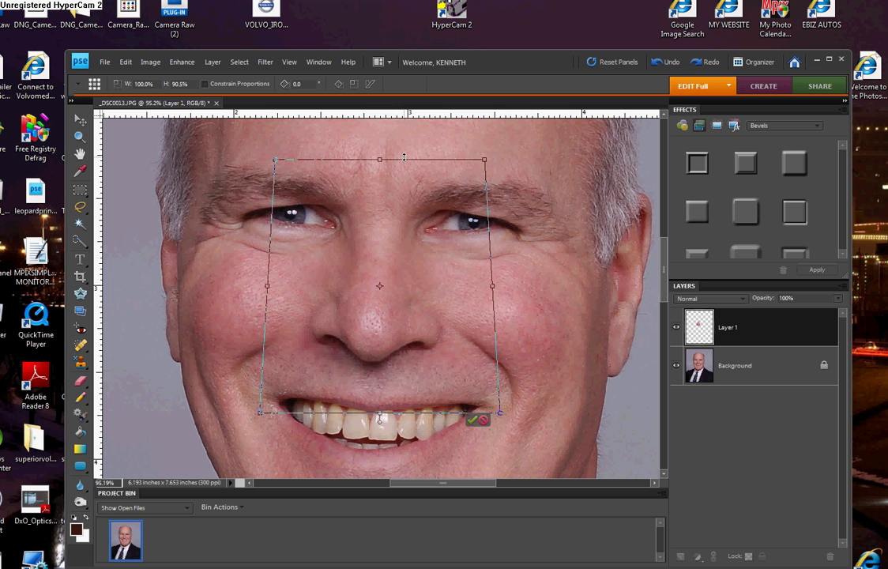
Step: Commit the nose transform, then toggle Layer 1 off and on twice to compare with the original
click(473, 422)
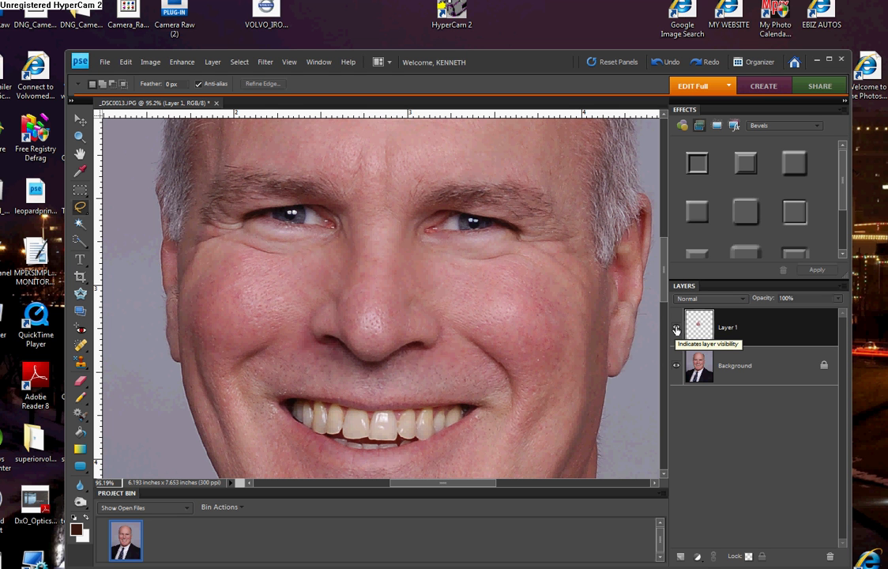
click(677, 329)
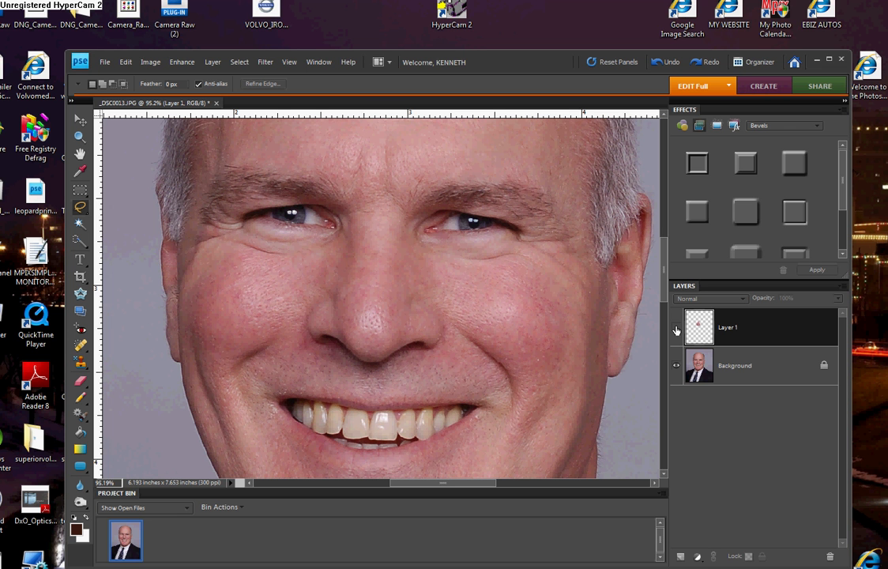
click(676, 329)
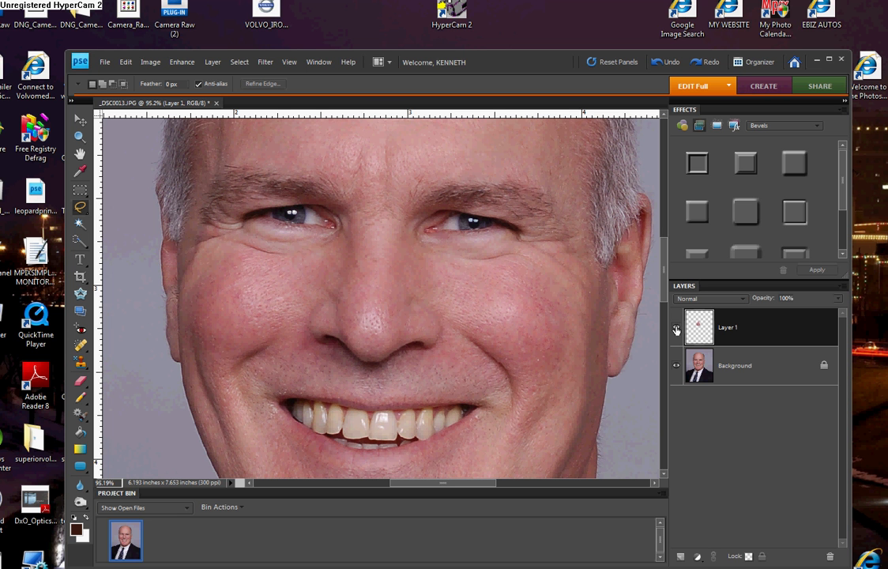
click(677, 329)
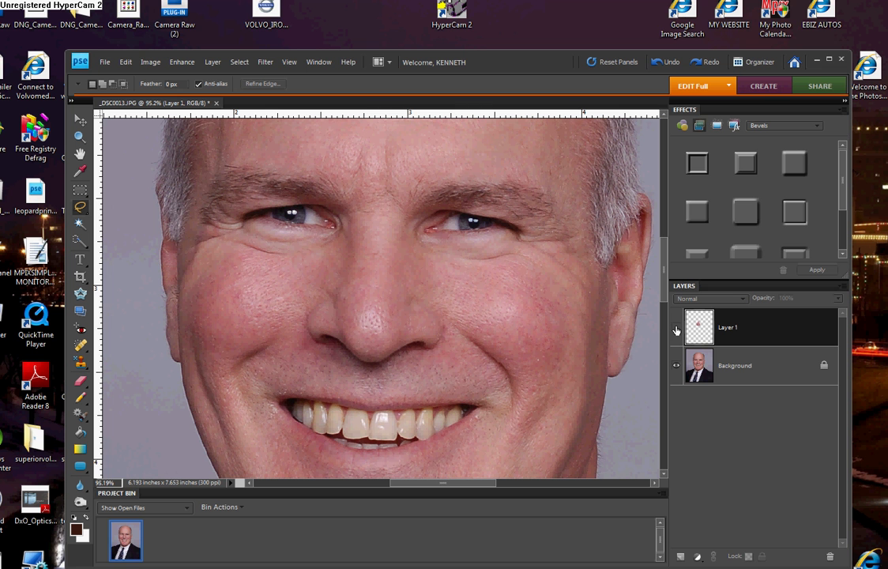
click(676, 329)
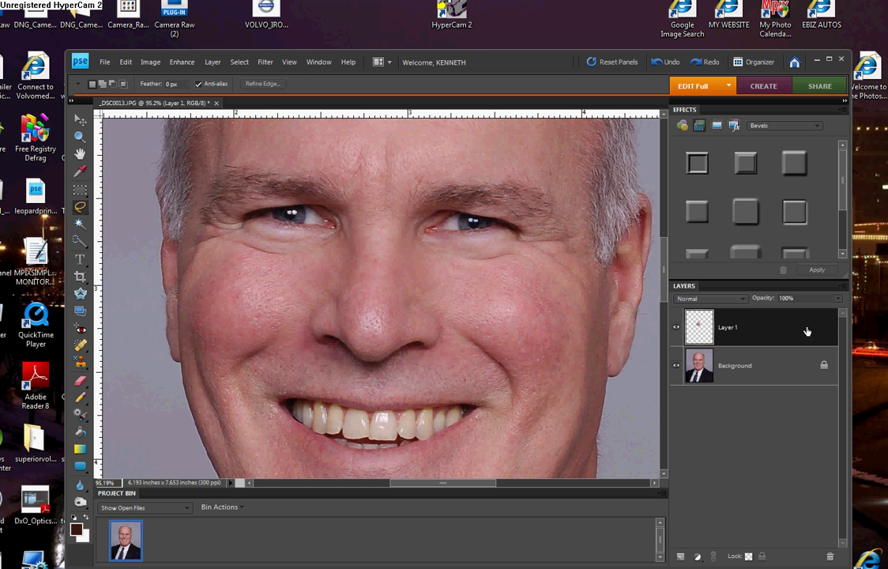
Step: Merge the nose layer into the Background and open the Liquify filter
click(839, 289)
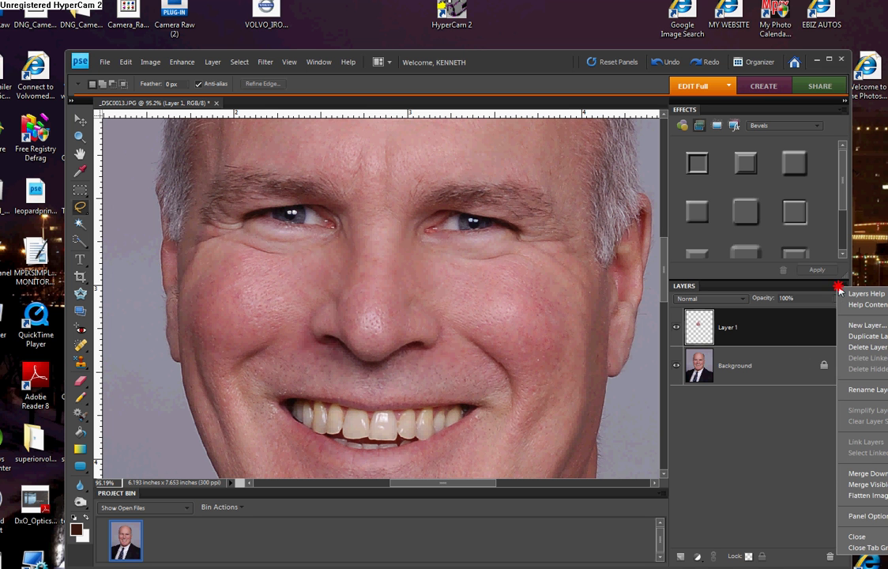
click(855, 483)
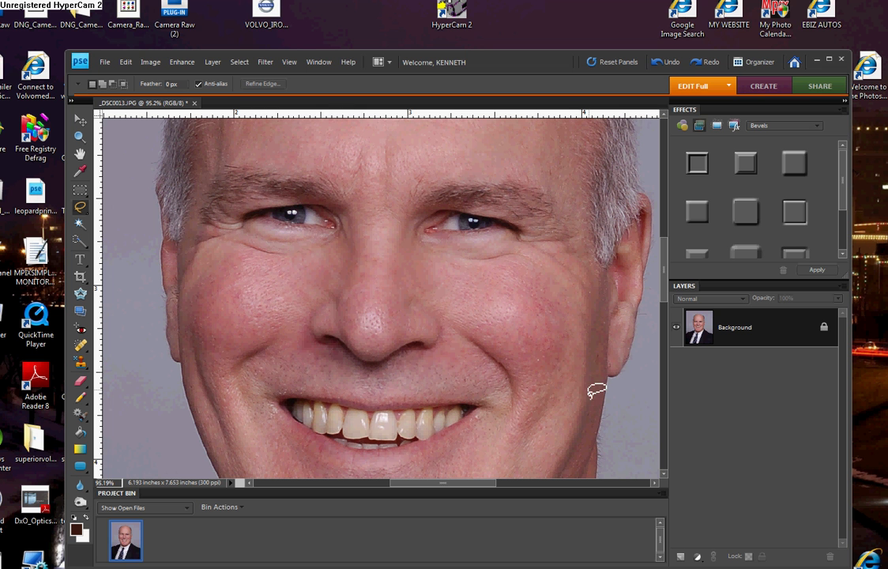
click(261, 64)
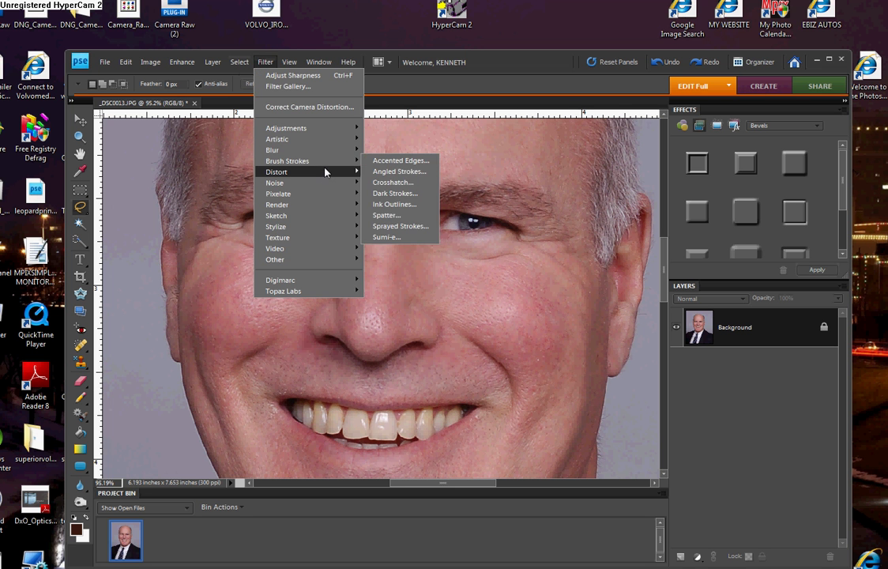
mouse_move(333, 173)
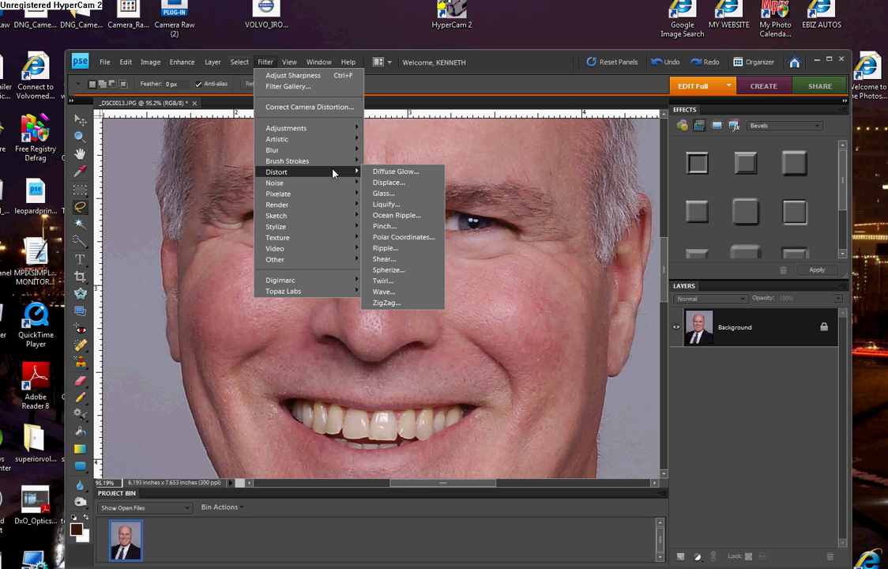
click(385, 204)
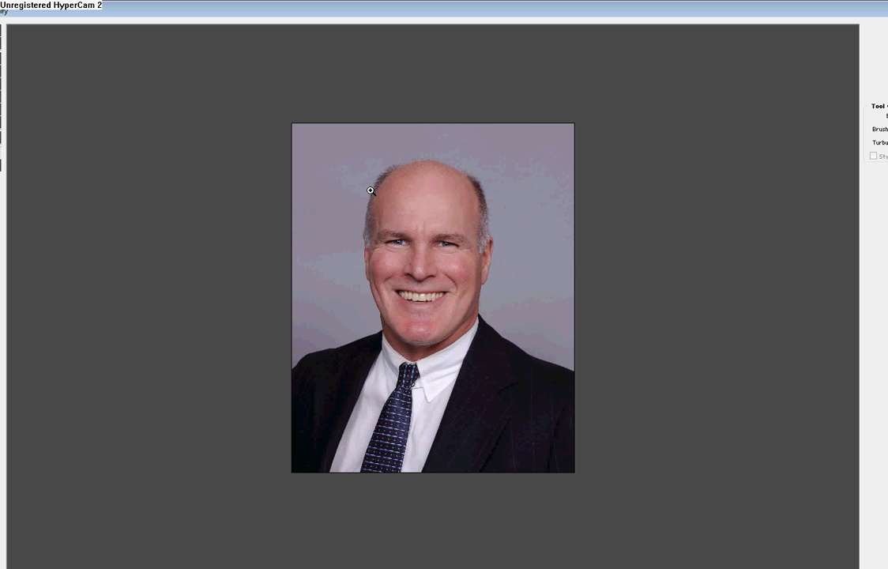
Step: Zoom the Liquify preview in around the nose, then pick a smaller zoom level showing the whole face
drag(347, 184, 546, 380)
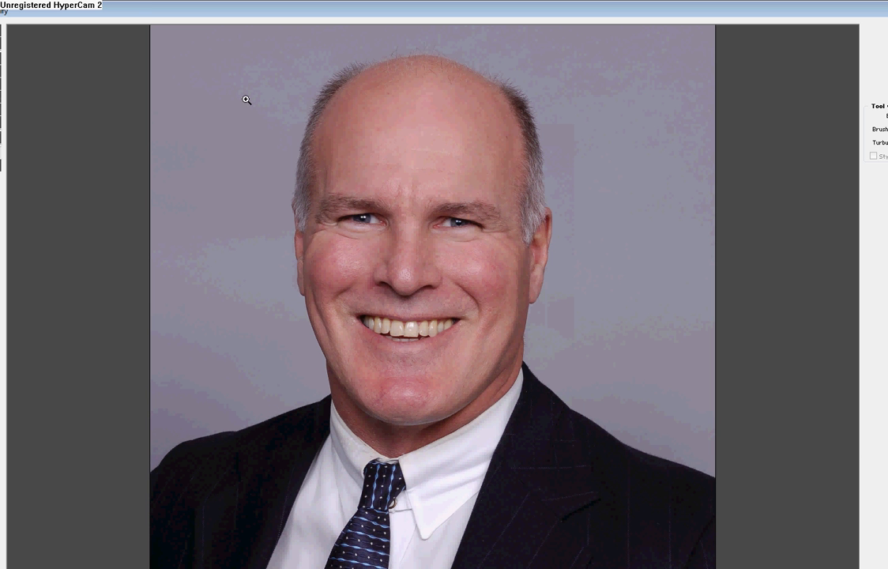
drag(246, 99, 424, 486)
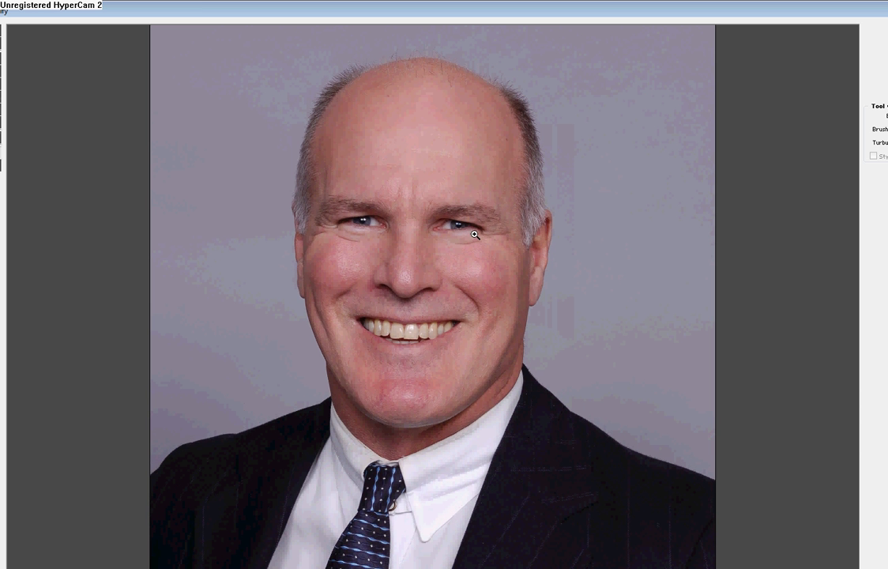
mouse_move(513, 219)
mouse_down()
mouse_move(516, 343)
mouse_move(352, 349)
mouse_up()
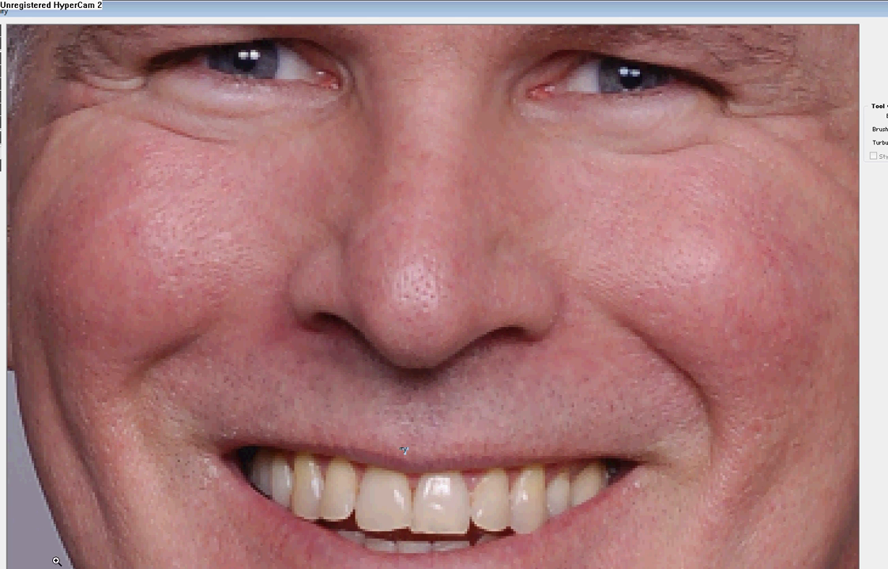
click(24, 568)
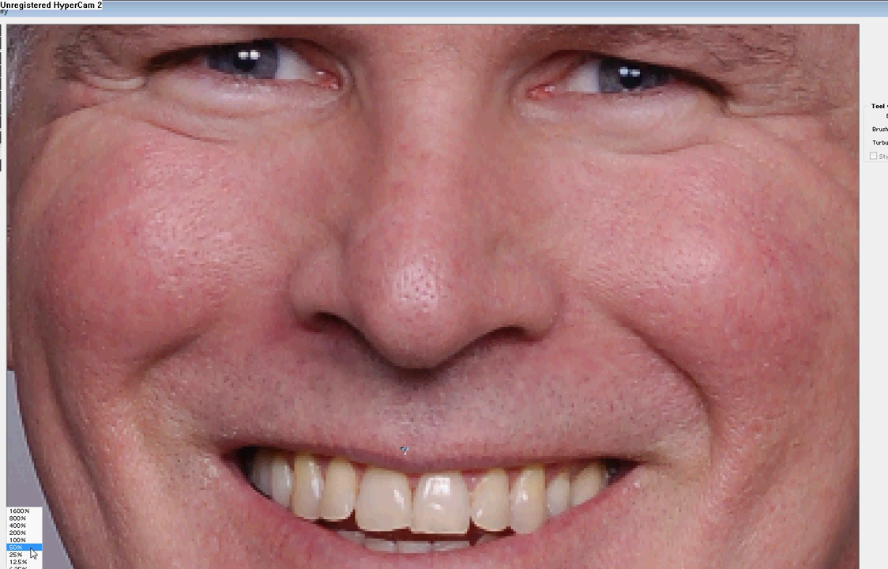
click(29, 532)
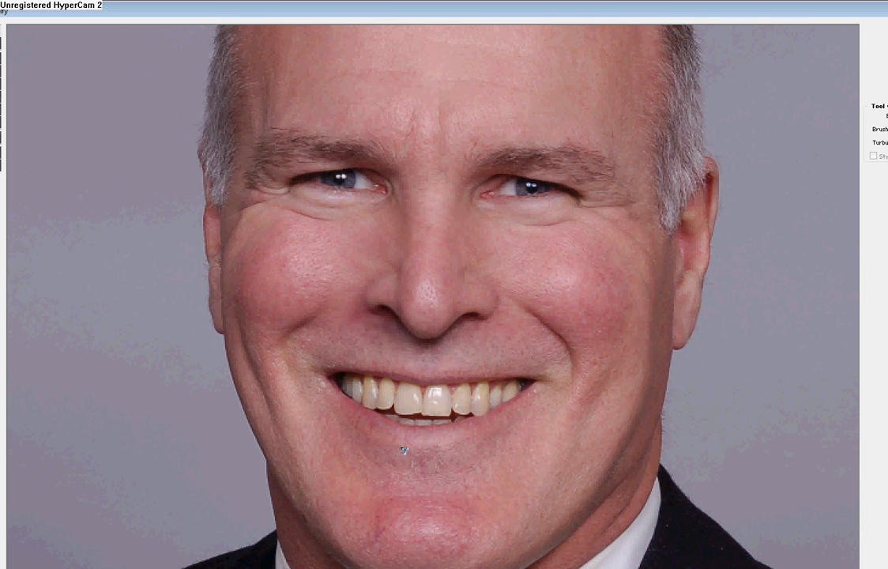
Step: Apply the Liquify edits to the portrait with Enter
key(Return)
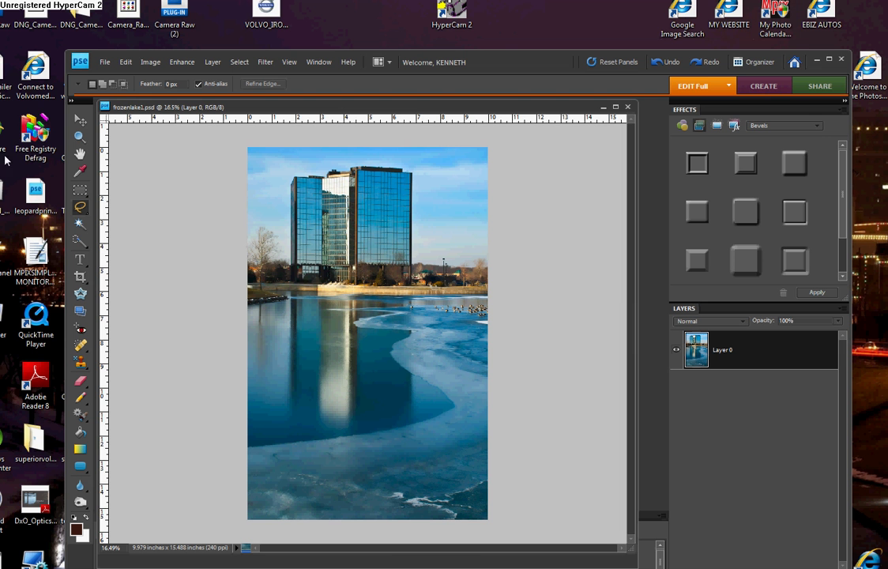
Step: Use the Zoom tool to magnify the glass building and its tree-reflecting panels
click(79, 136)
drag(272, 230, 454, 335)
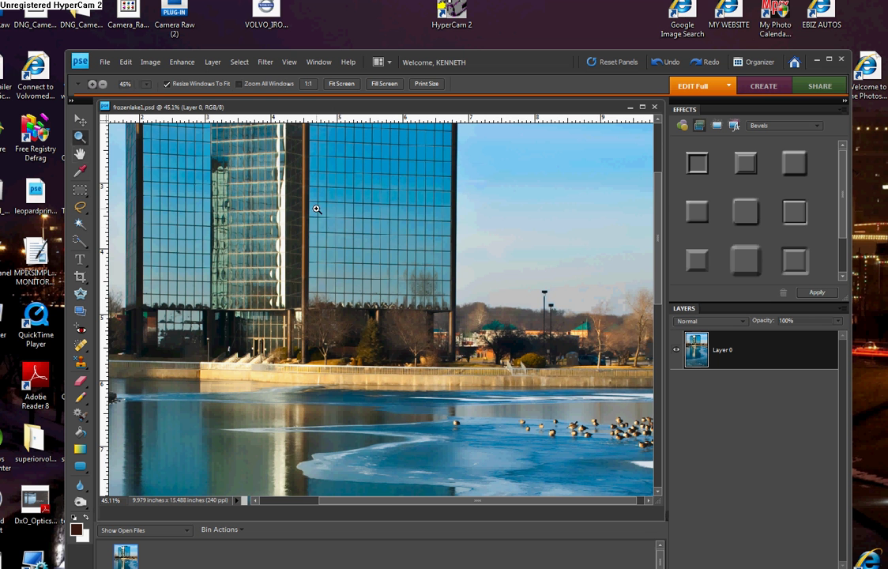
mouse_move(316, 212)
mouse_down()
mouse_move(358, 322)
mouse_move(617, 402)
mouse_move(525, 462)
mouse_up()
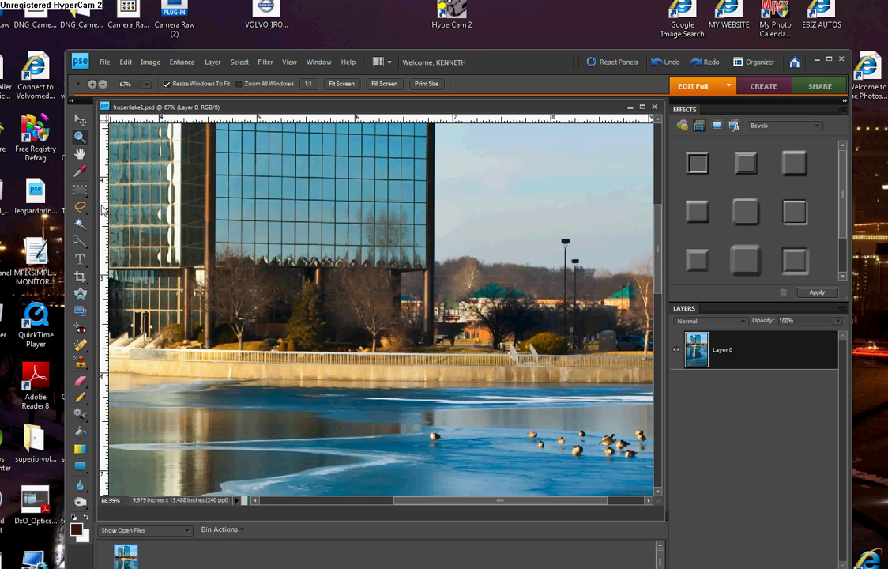
Step: Draw a rectangular Polygonal Lasso selection around glass panels left of the tree reflections
click(80, 207)
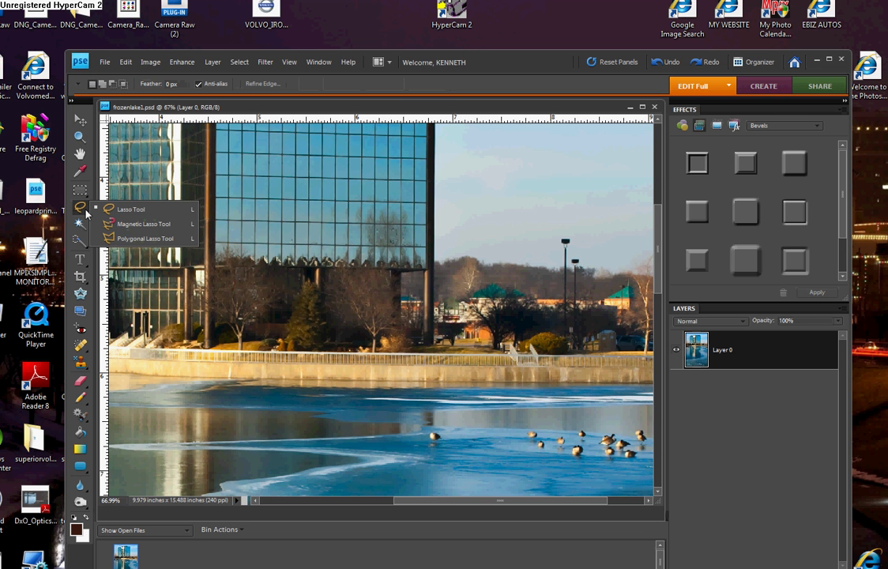
click(141, 240)
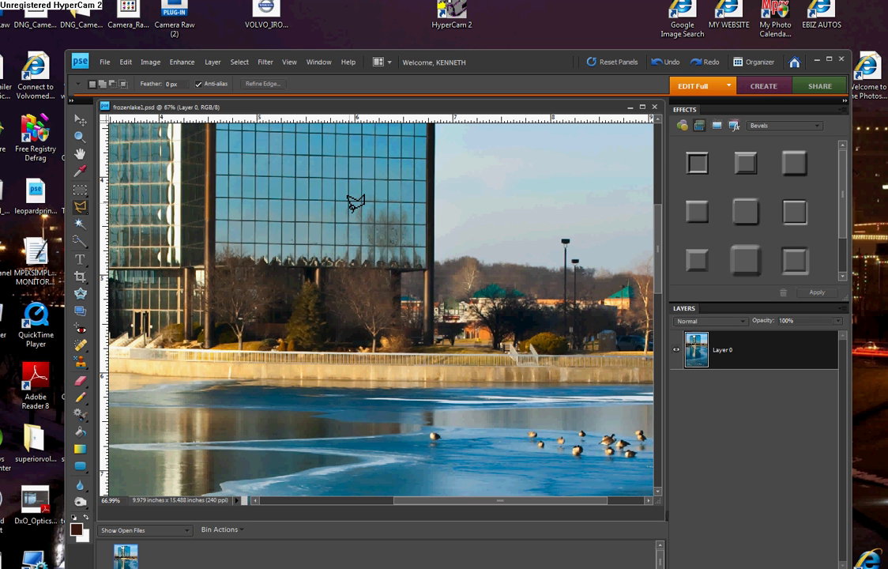
click(282, 198)
click(349, 267)
click(349, 201)
click(286, 198)
click(285, 199)
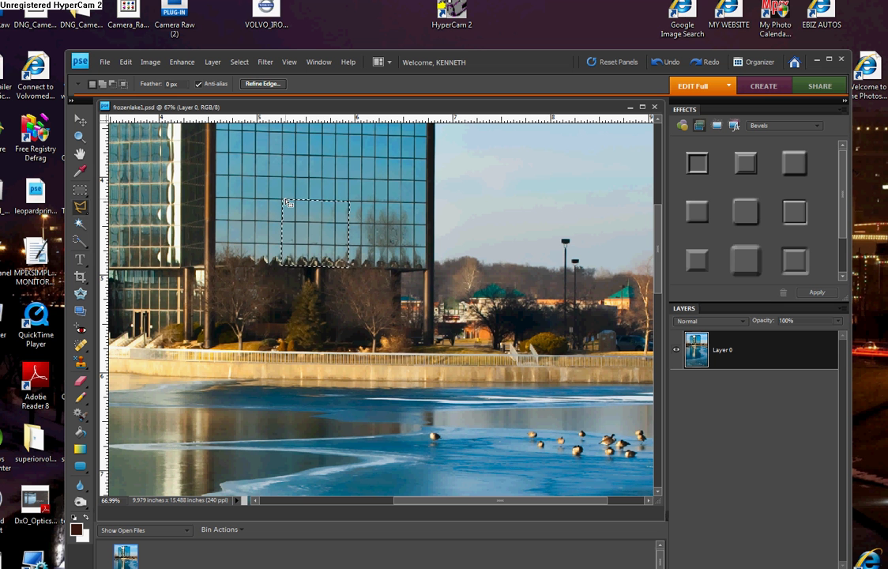
Step: Apply a 15-pixel feather to the glass-panel selection, then duplicate it to Layer 1 with Ctrl+J
click(240, 62)
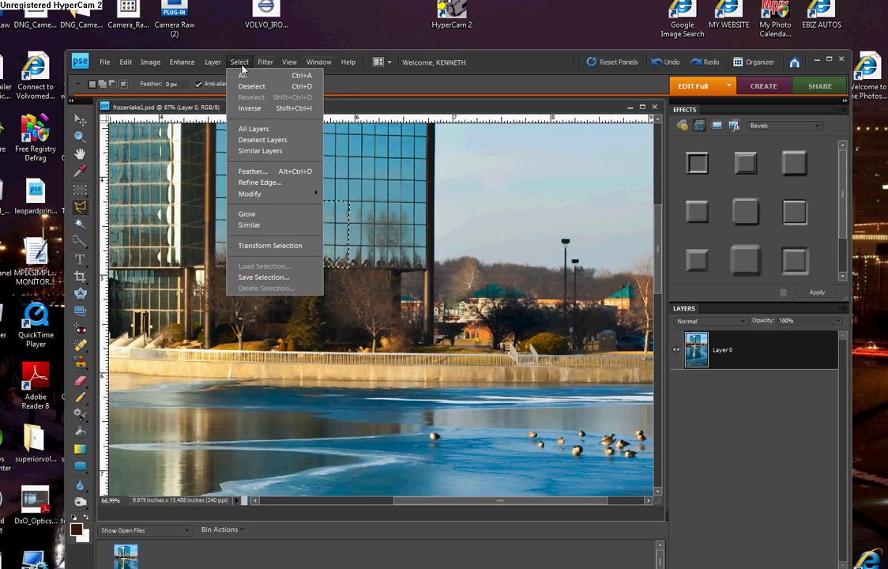
click(264, 173)
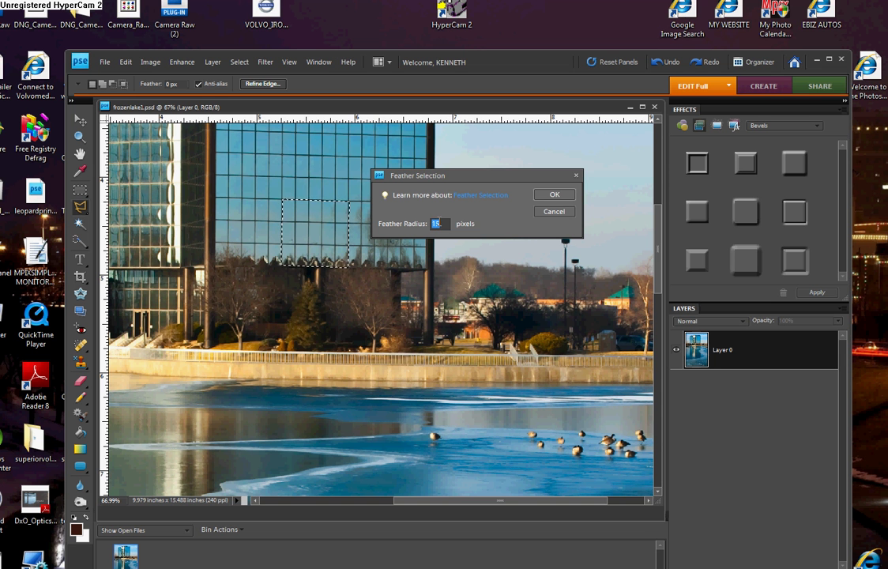
click(555, 194)
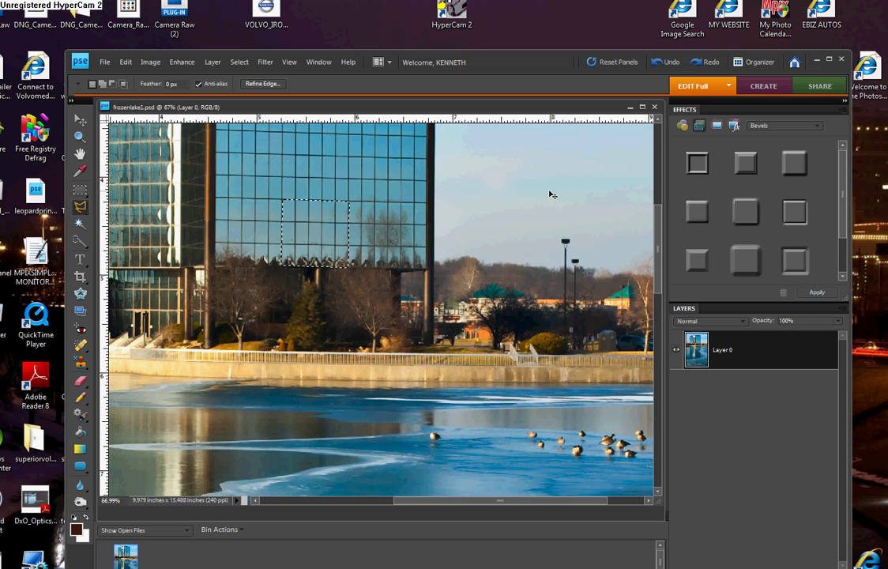
key(ctrl+j)
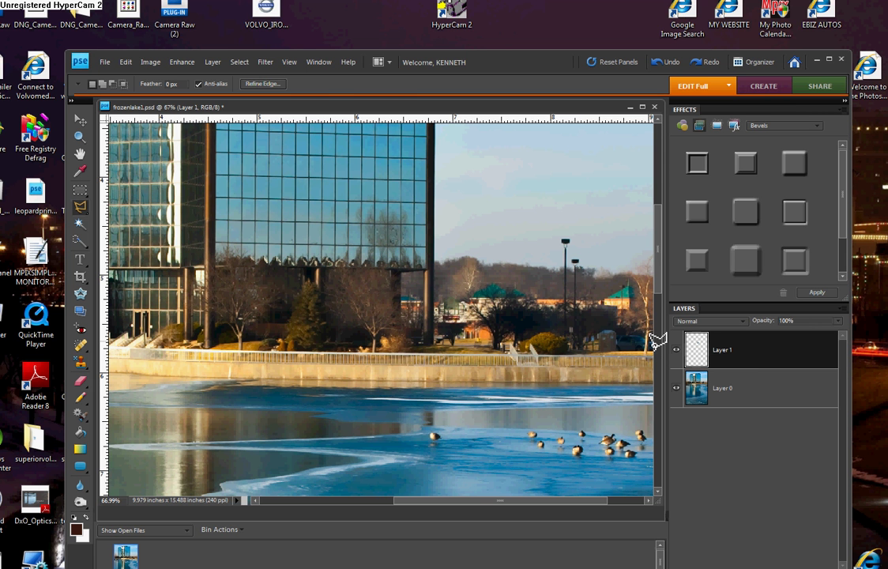
Step: With the Move tool, slide the Layer 1 glass patch right over the tree reflections, then make Layer 0 active
key(v)
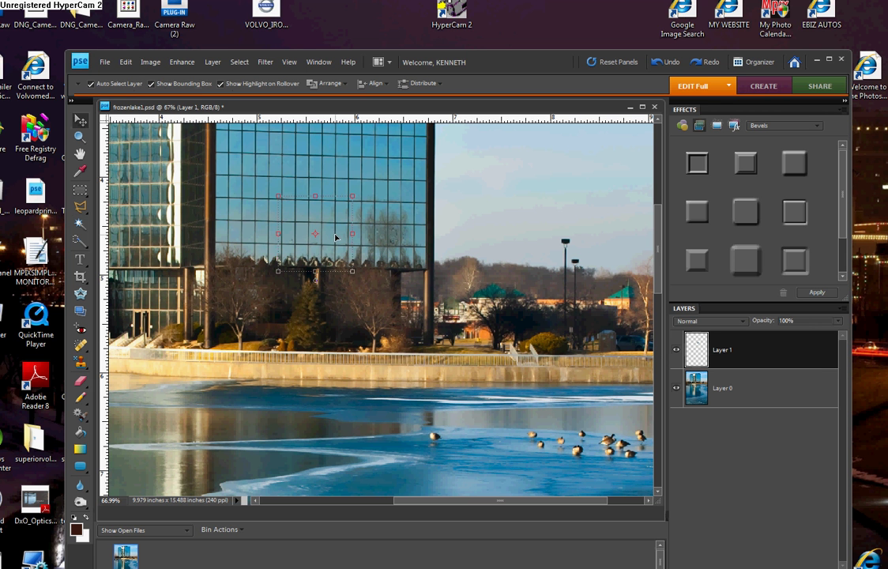
drag(313, 237, 382, 235)
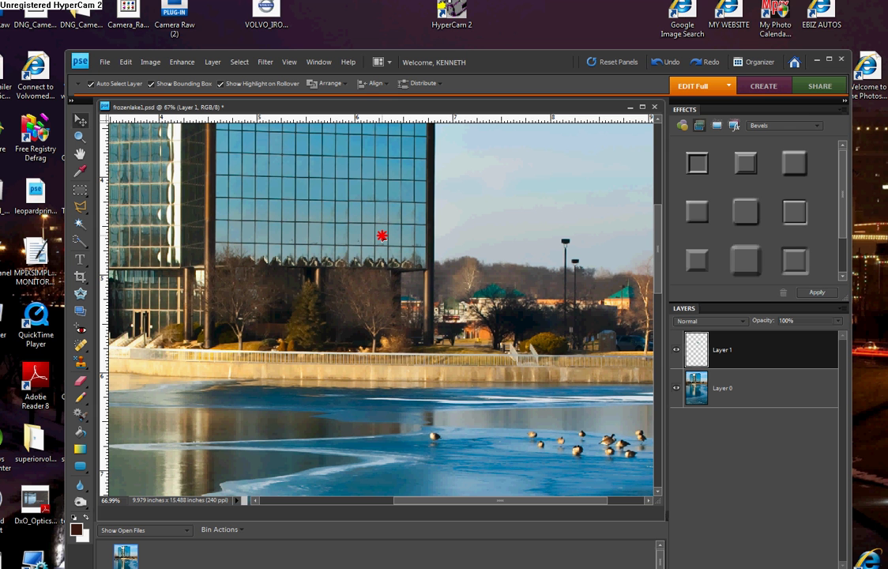
drag(382, 235, 382, 236)
click(518, 215)
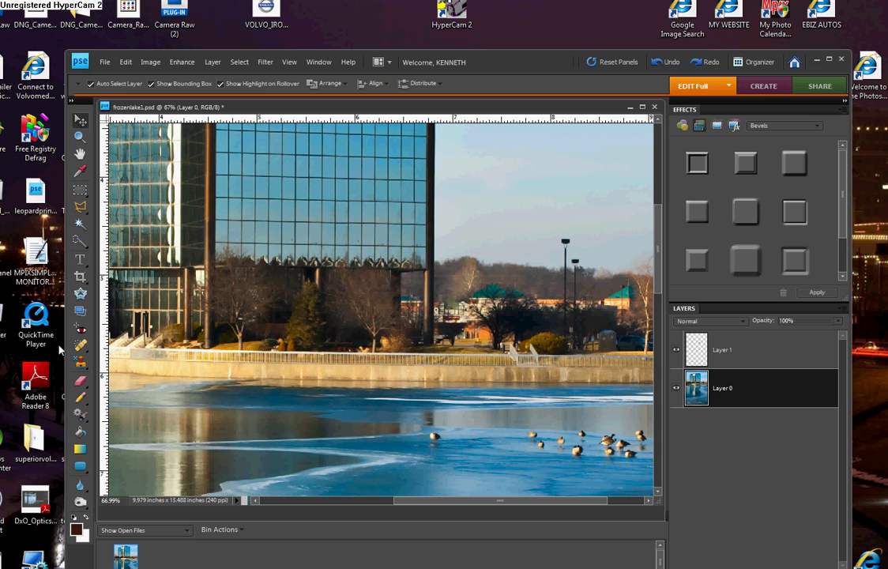
Step: Undo the stray eraser stroke on the building photo, then erase across the Layer 1 glass patch
click(80, 382)
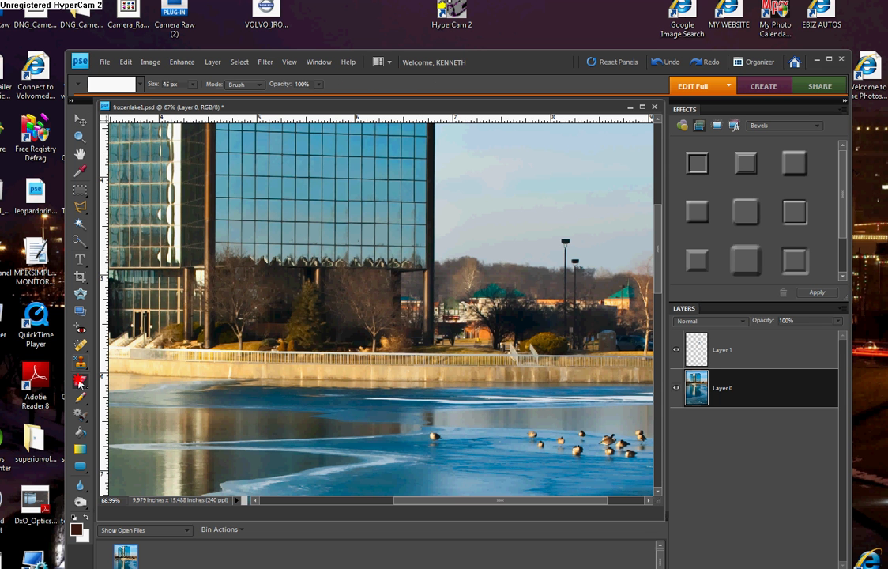
click(353, 274)
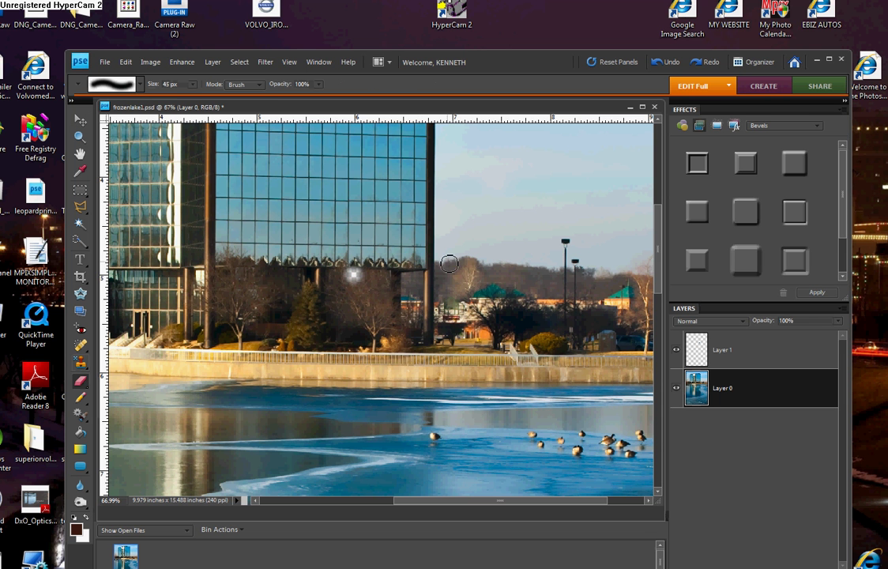
click(126, 62)
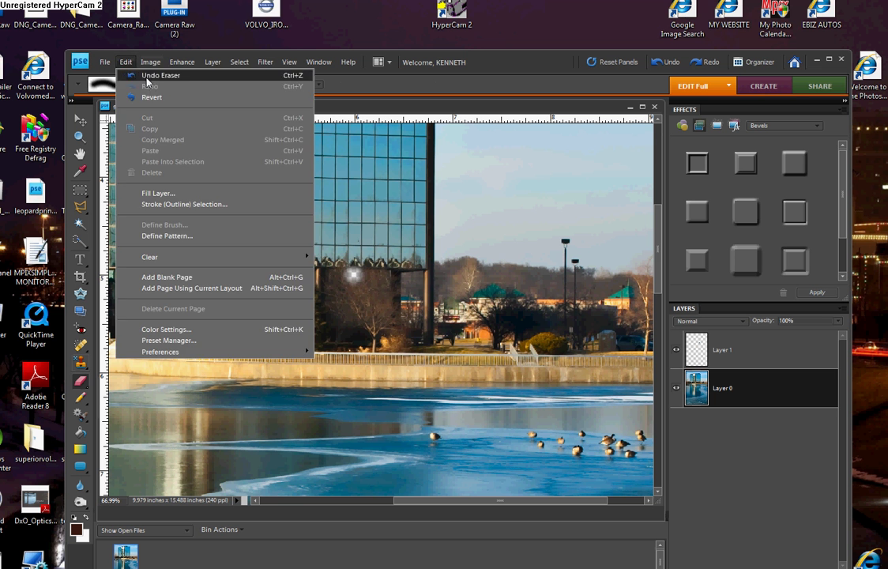
click(141, 74)
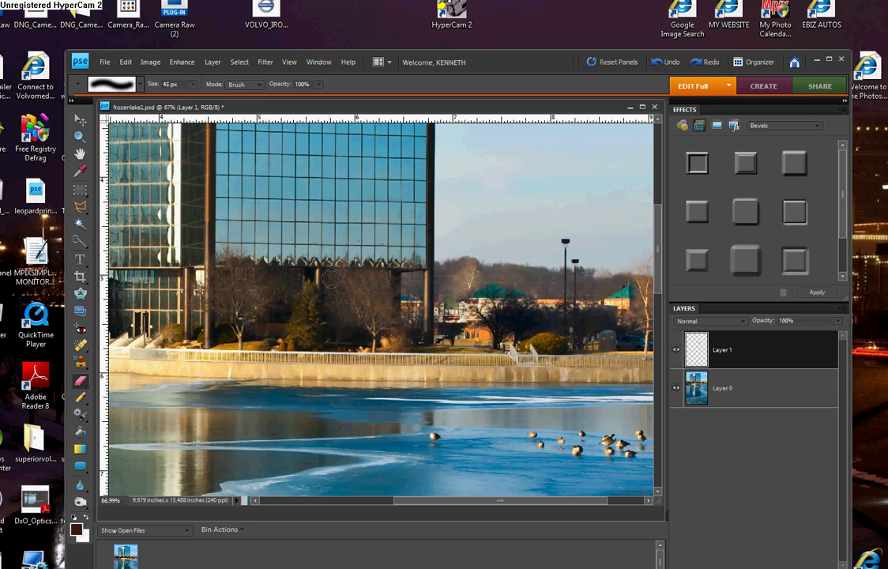
mouse_move(355, 275)
mouse_down()
mouse_move(411, 279)
mouse_move(353, 245)
mouse_up()
Step: Switch the Eraser from the 45 px brush to the Hard Round 13 px preset
click(122, 78)
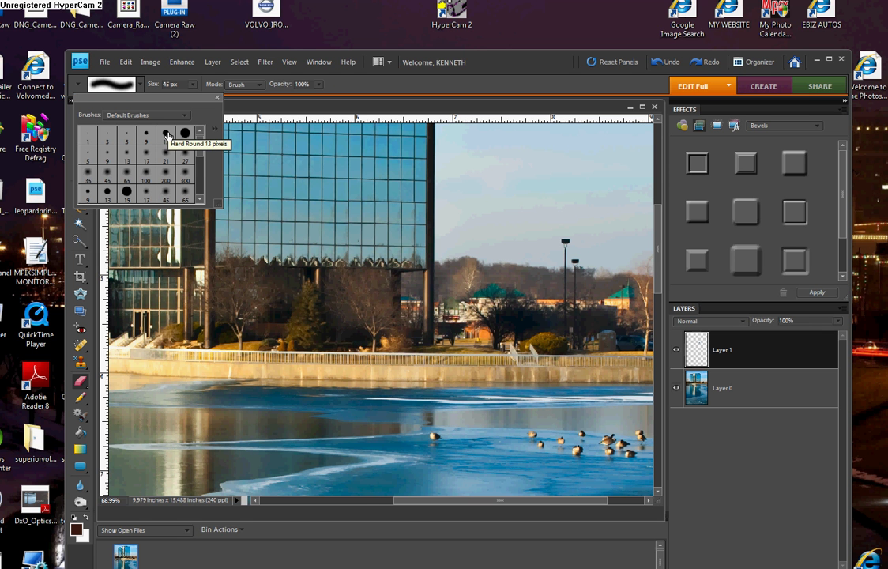
click(166, 135)
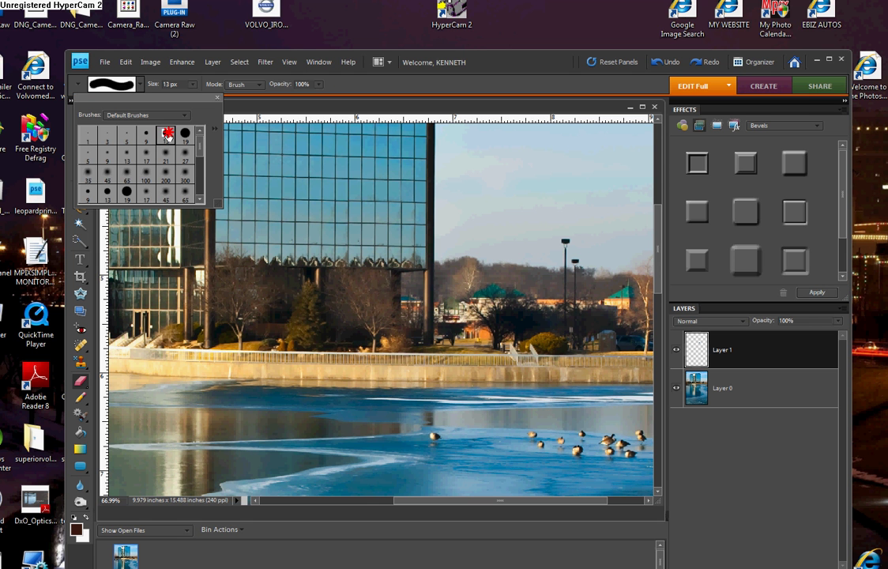
click(420, 273)
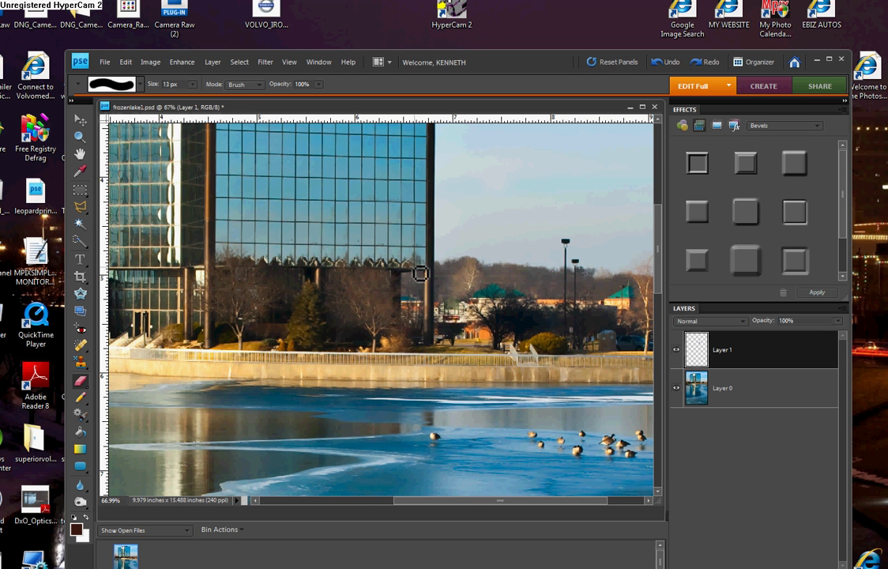